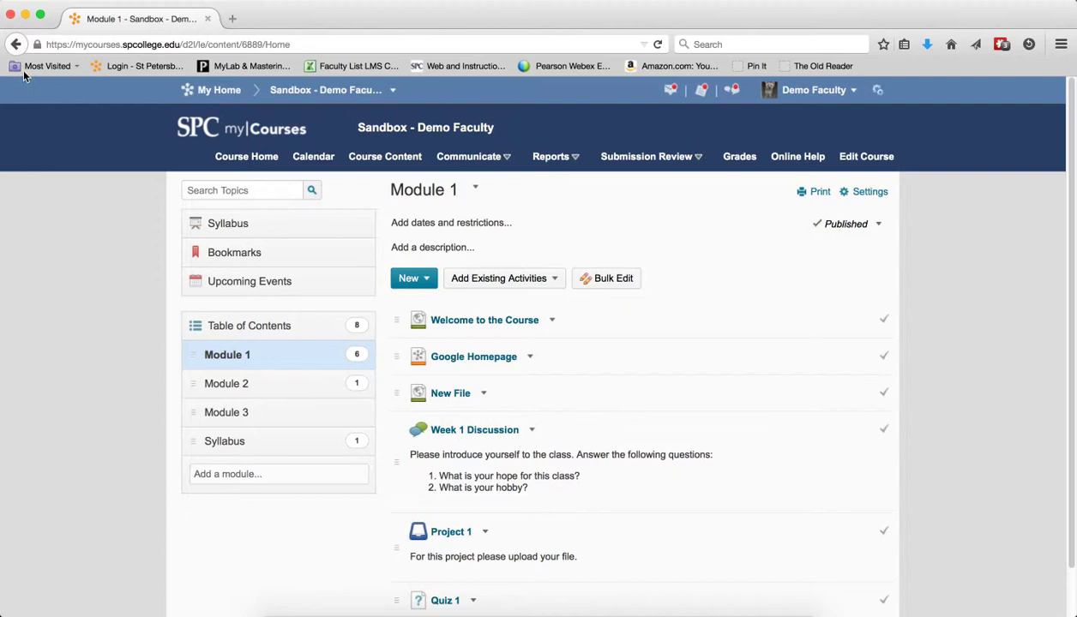
# Go to the course content page and preview the Submission Review options.
pyautogui.click(386, 165)
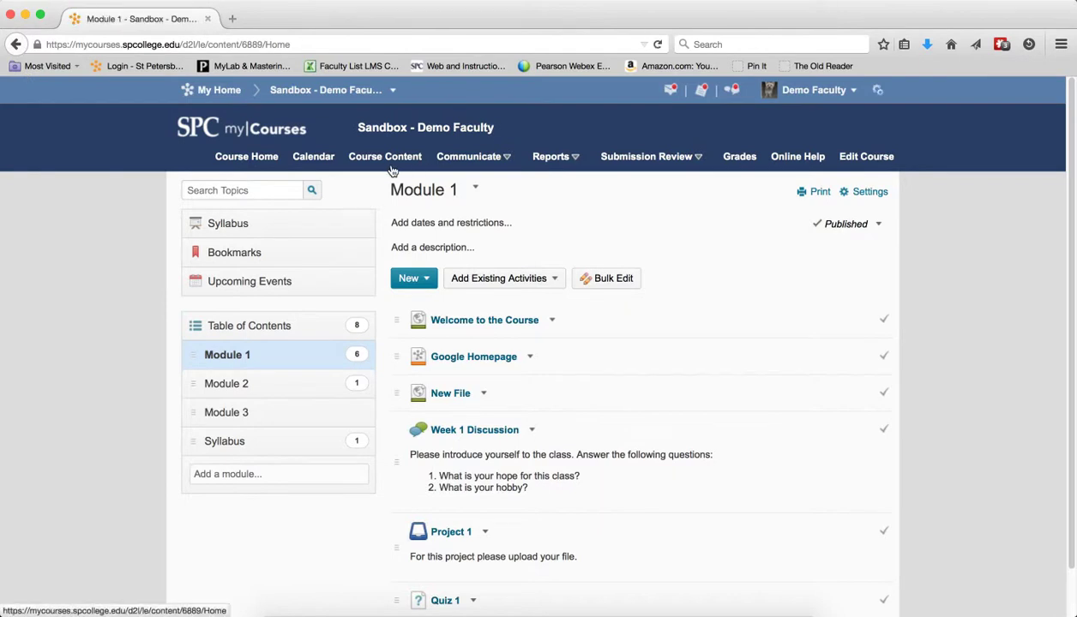
pyautogui.click(649, 159)
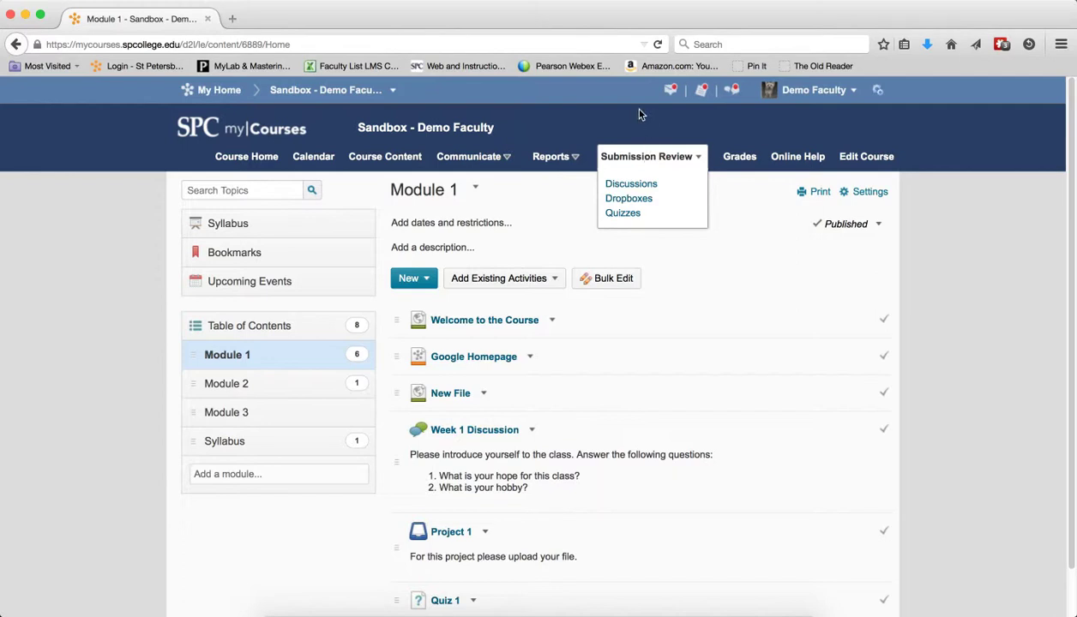
pyautogui.click(639, 125)
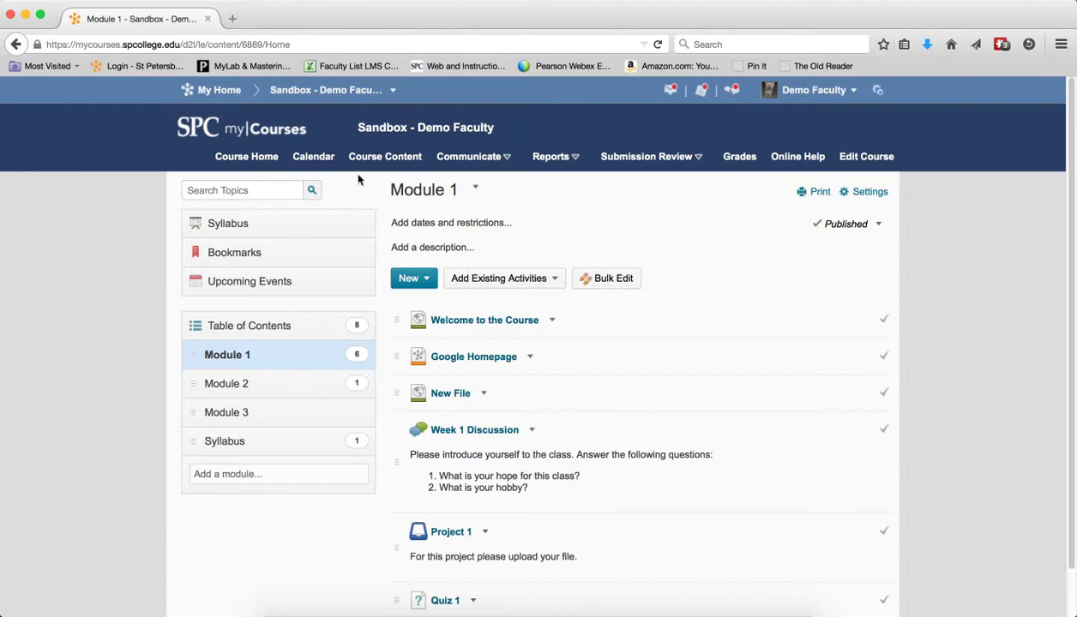
# Give Module 1 a start date of 1/30/2015 and an end date of 2/2/2015, then save.
pyautogui.click(441, 232)
pyautogui.click(431, 251)
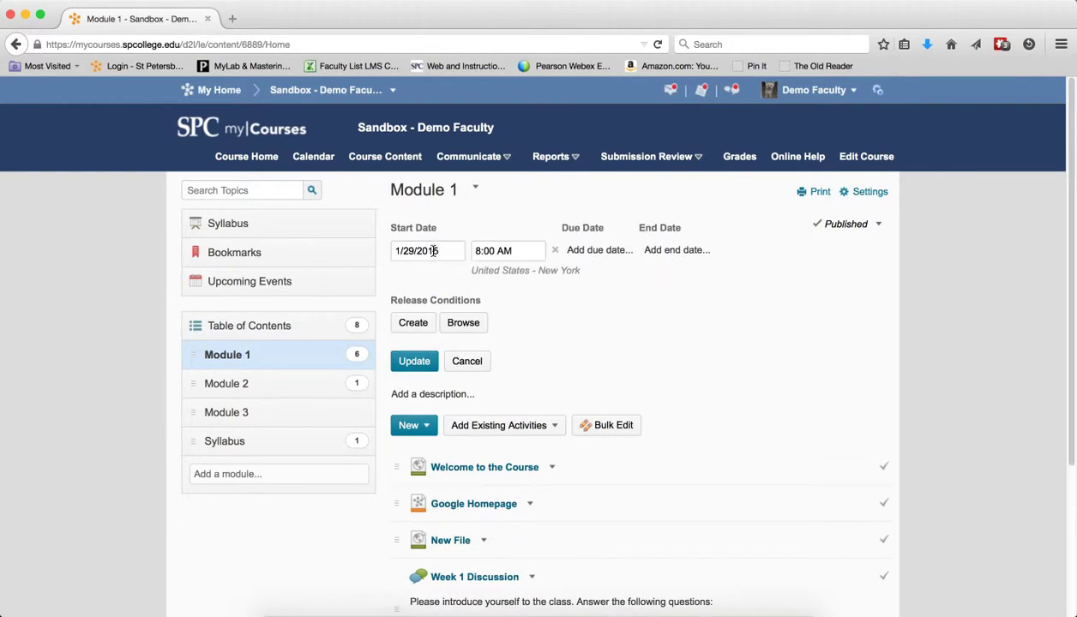
pyautogui.click(431, 256)
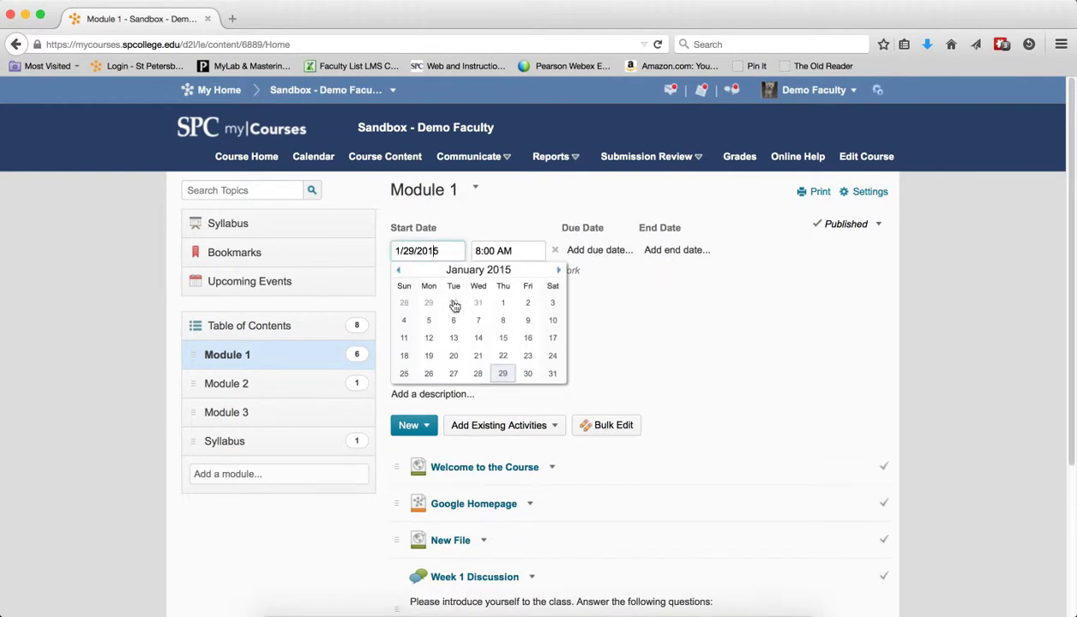
pyautogui.click(527, 374)
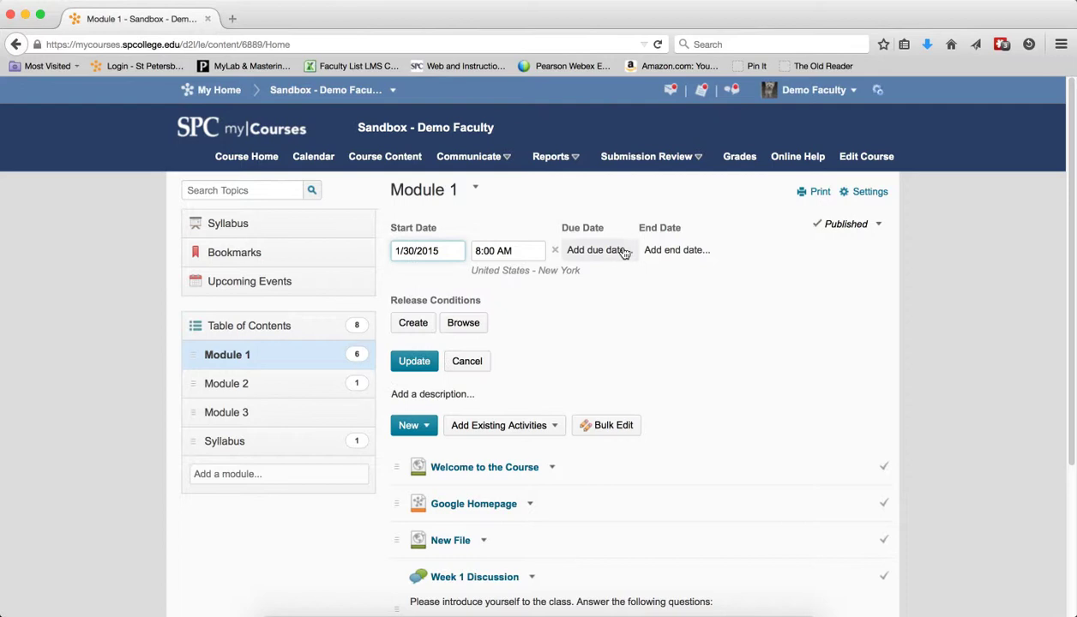
pyautogui.click(656, 249)
pyautogui.click(690, 252)
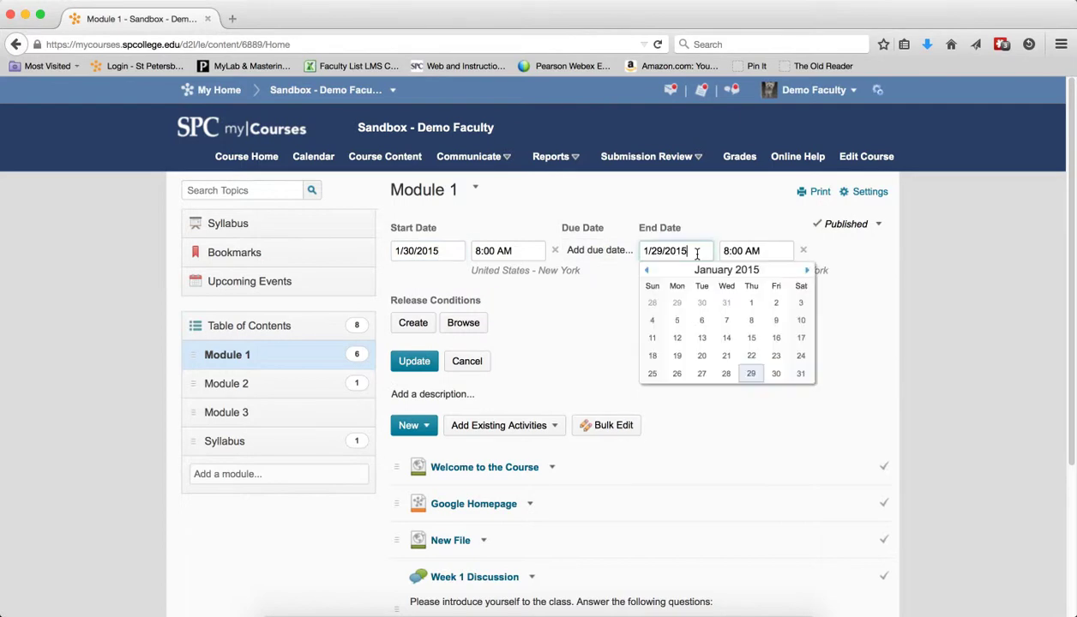
pyautogui.click(806, 271)
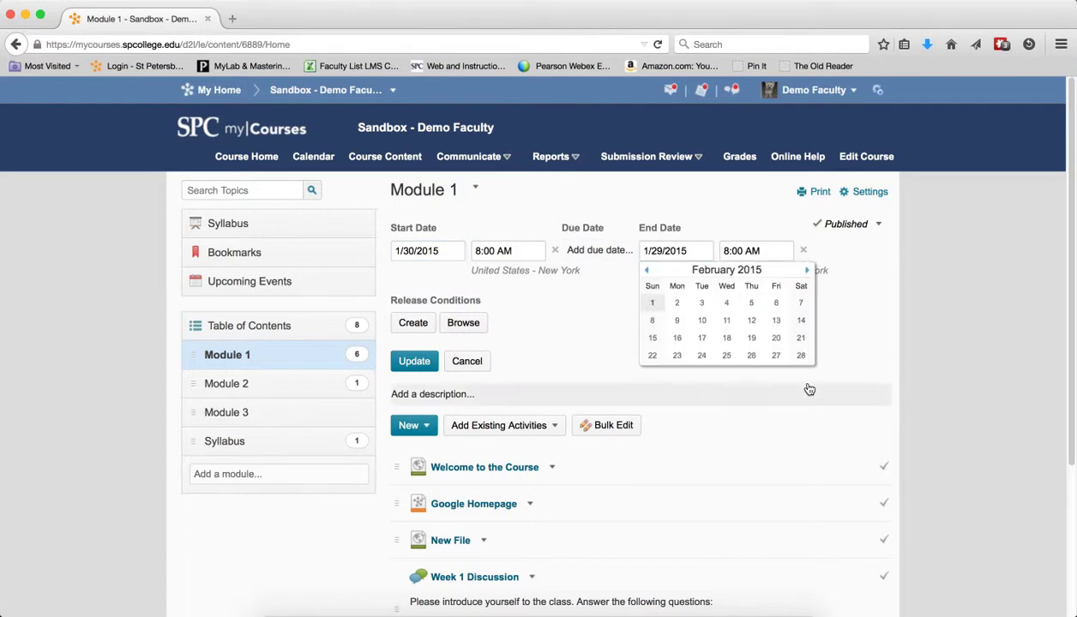
pyautogui.click(677, 304)
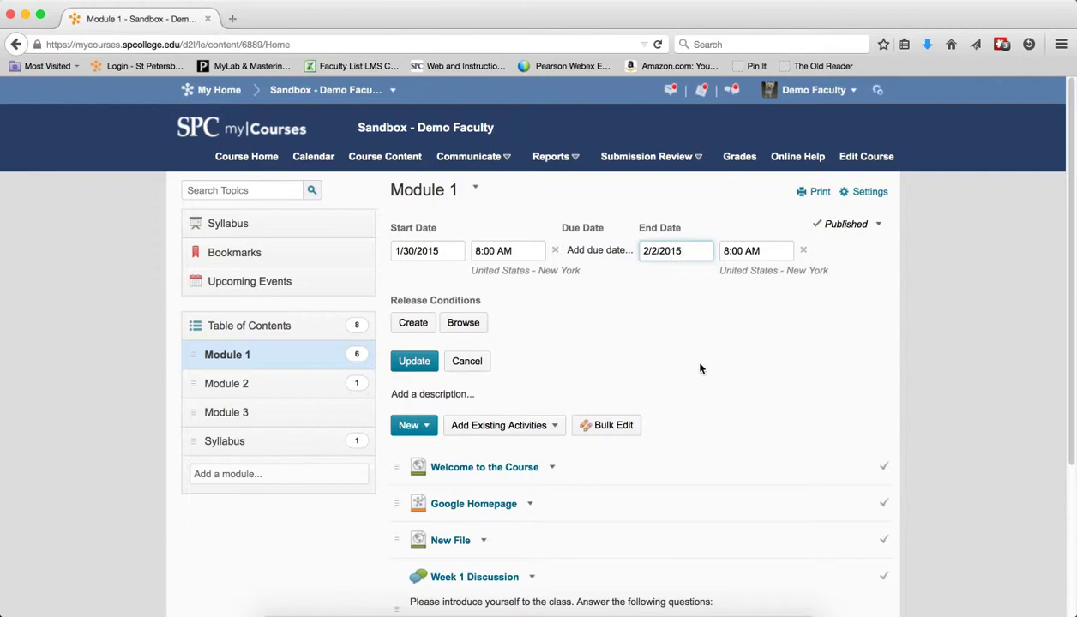
pyautogui.click(404, 359)
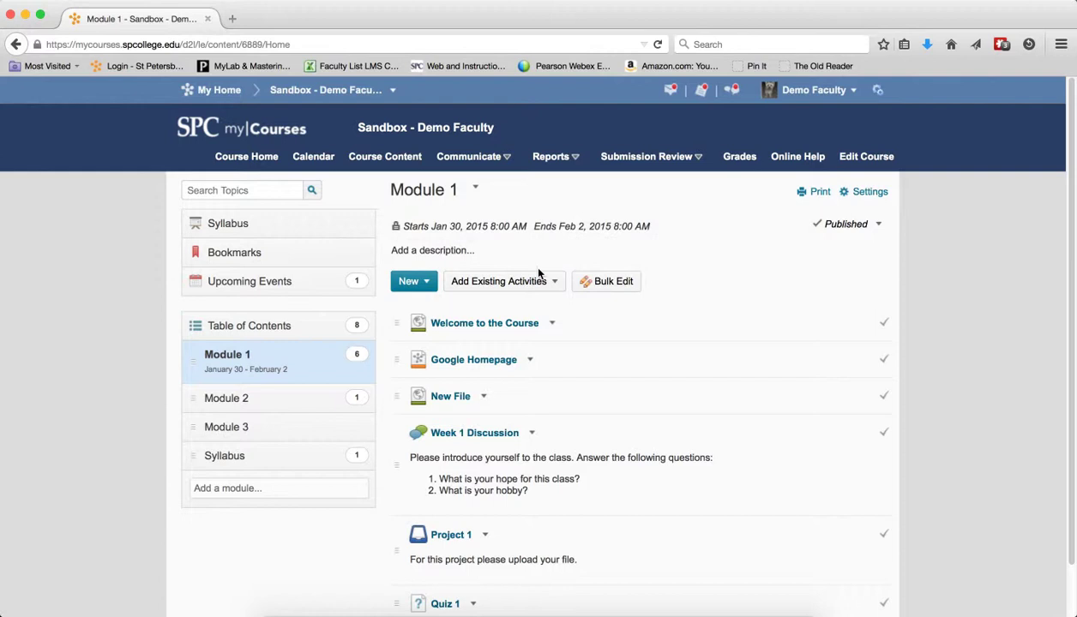
# Switch to View as Student from the Demo Faculty menu and open Module 1's course content.
pyautogui.click(849, 100)
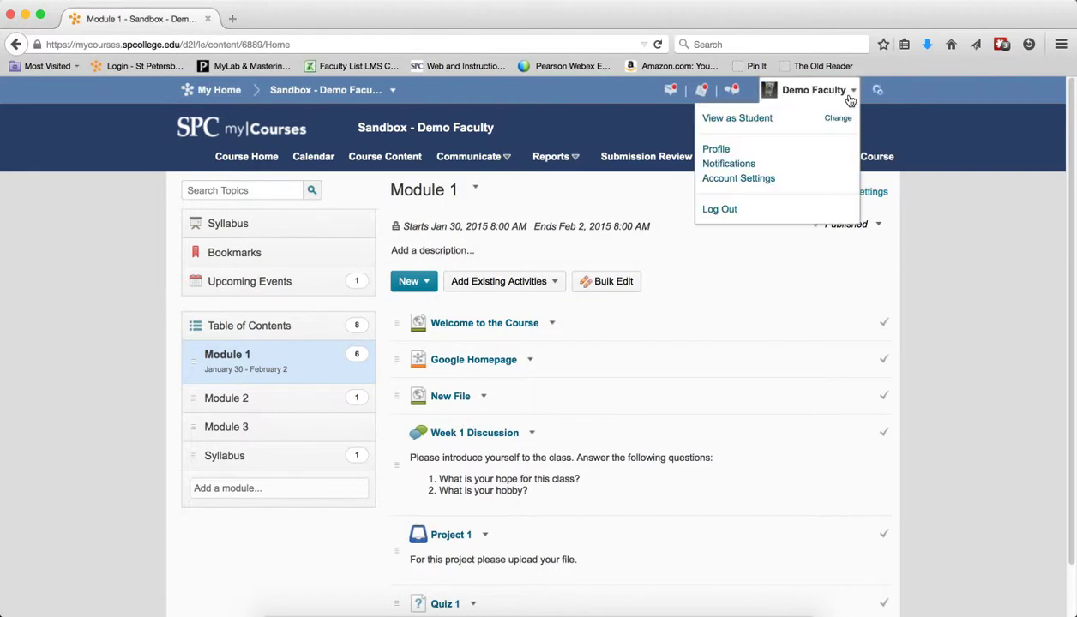
pyautogui.click(849, 99)
pyautogui.scroll(-1, 660, 418)
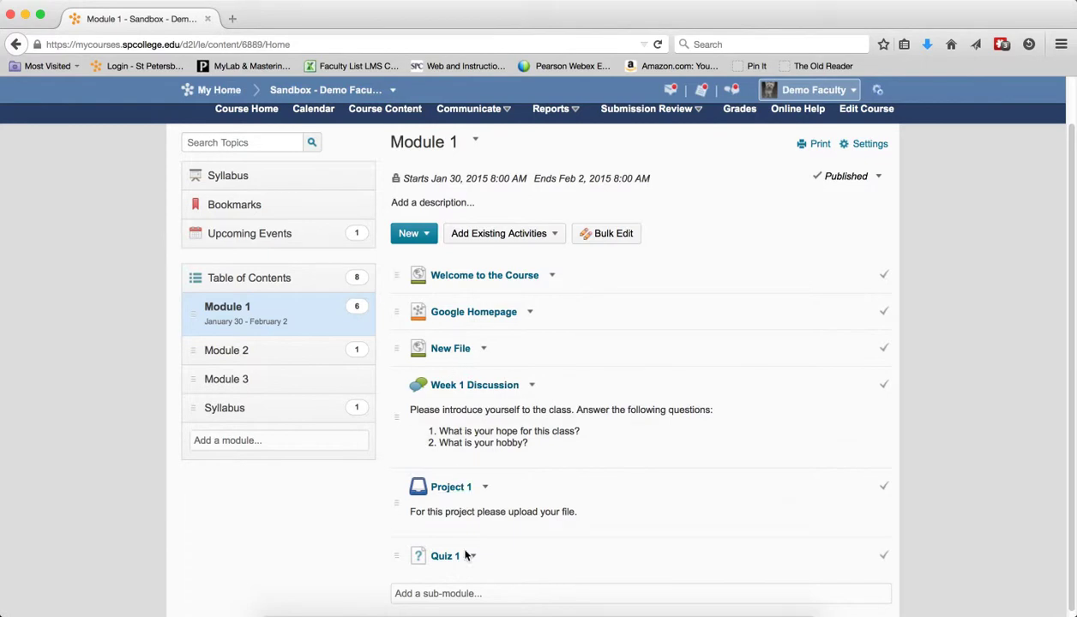
pyautogui.click(836, 94)
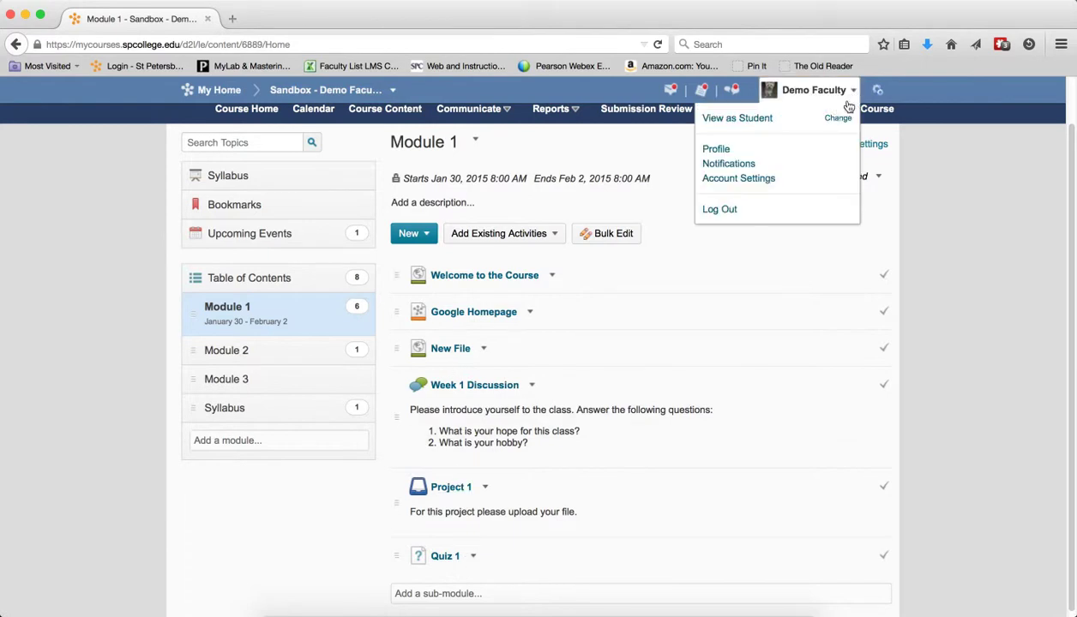
pyautogui.click(751, 118)
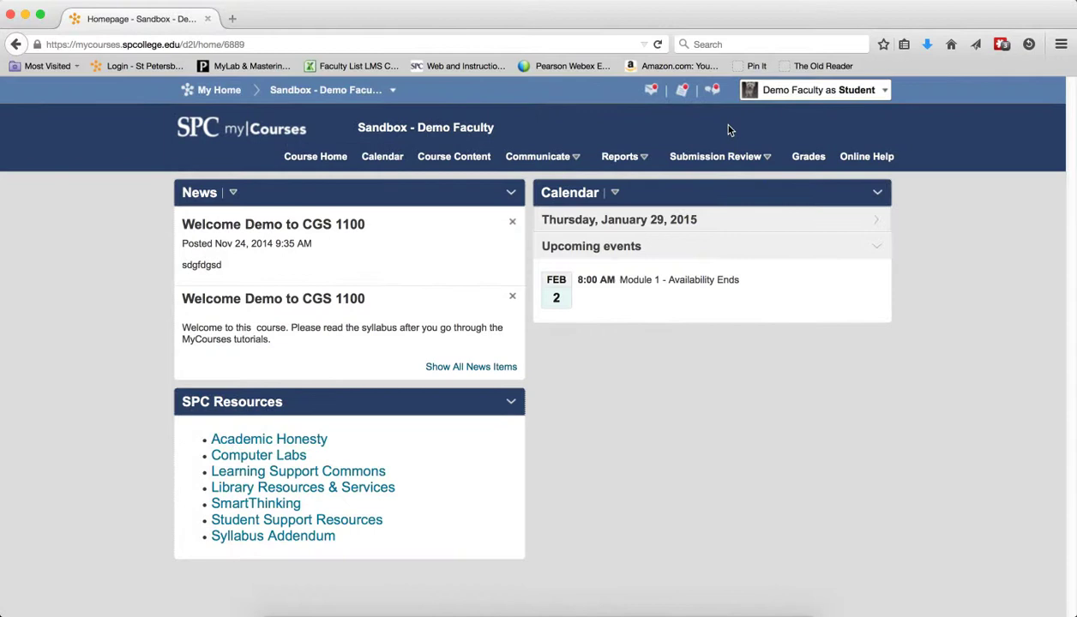
pyautogui.click(444, 159)
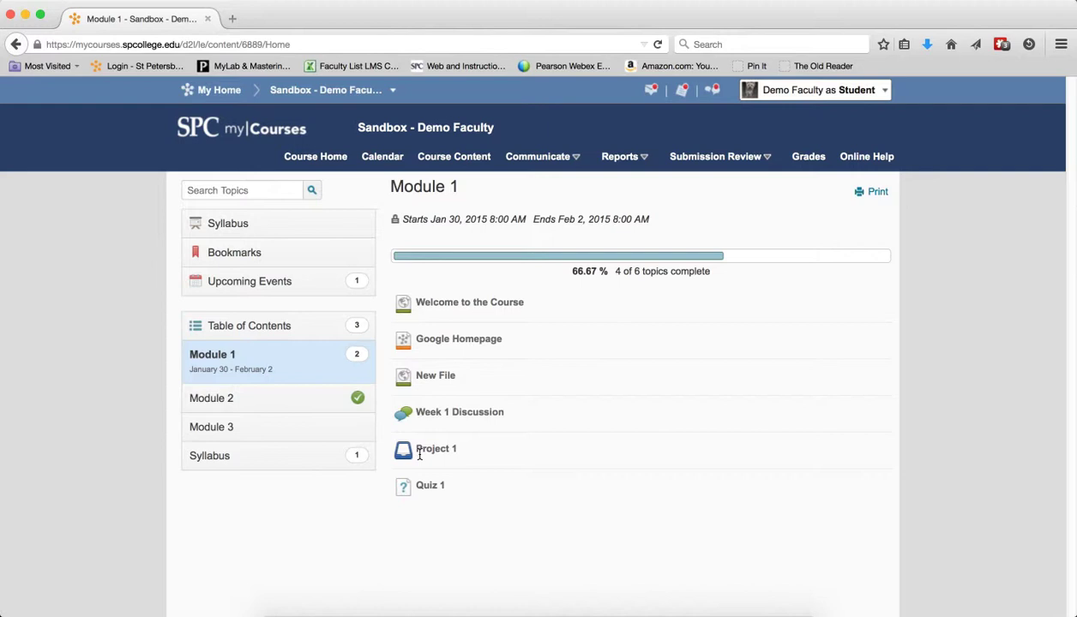
# Reach the Week 1 Discussion topic through Submission Review > Discussions.
pyautogui.doubleClick(427, 486)
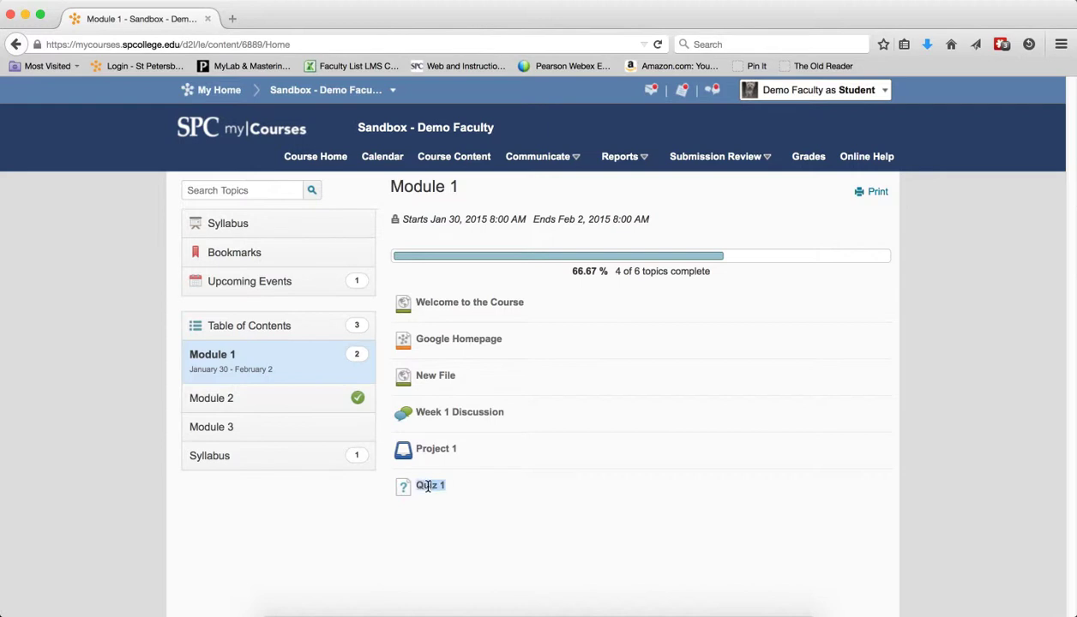
pyautogui.moveTo(417, 413); pyautogui.dragTo(434, 412)
pyautogui.click(435, 412)
pyautogui.click(723, 156)
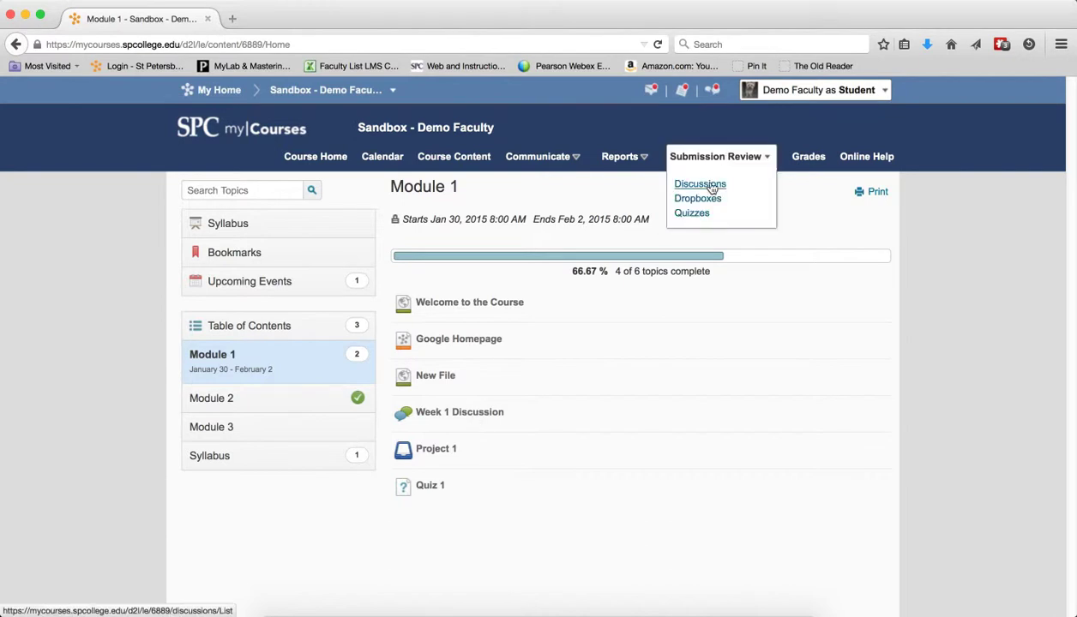
pyautogui.click(711, 186)
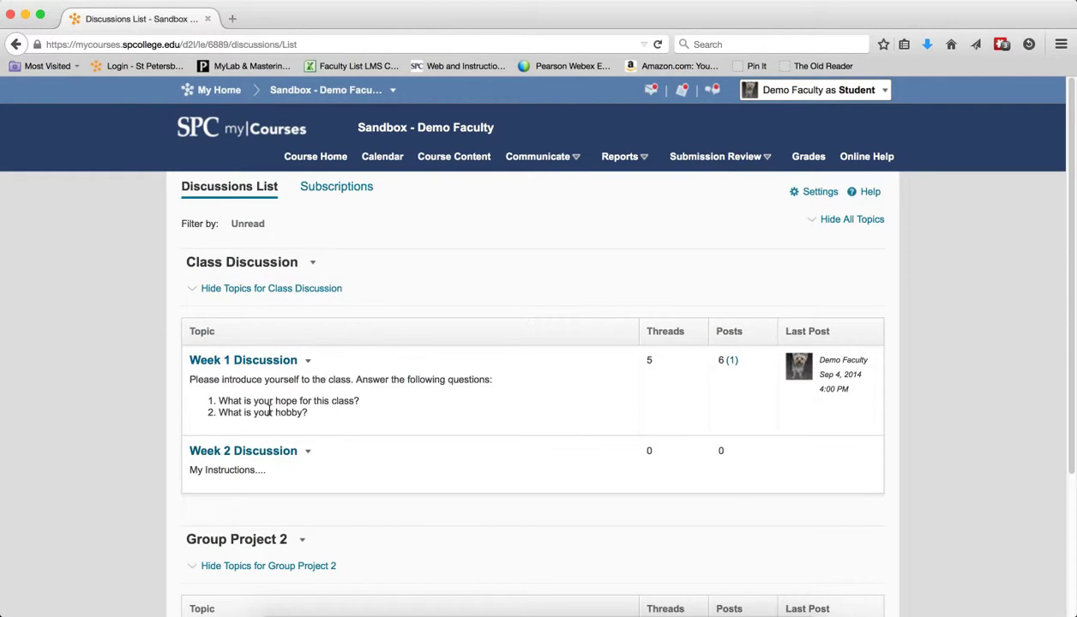
pyautogui.click(229, 362)
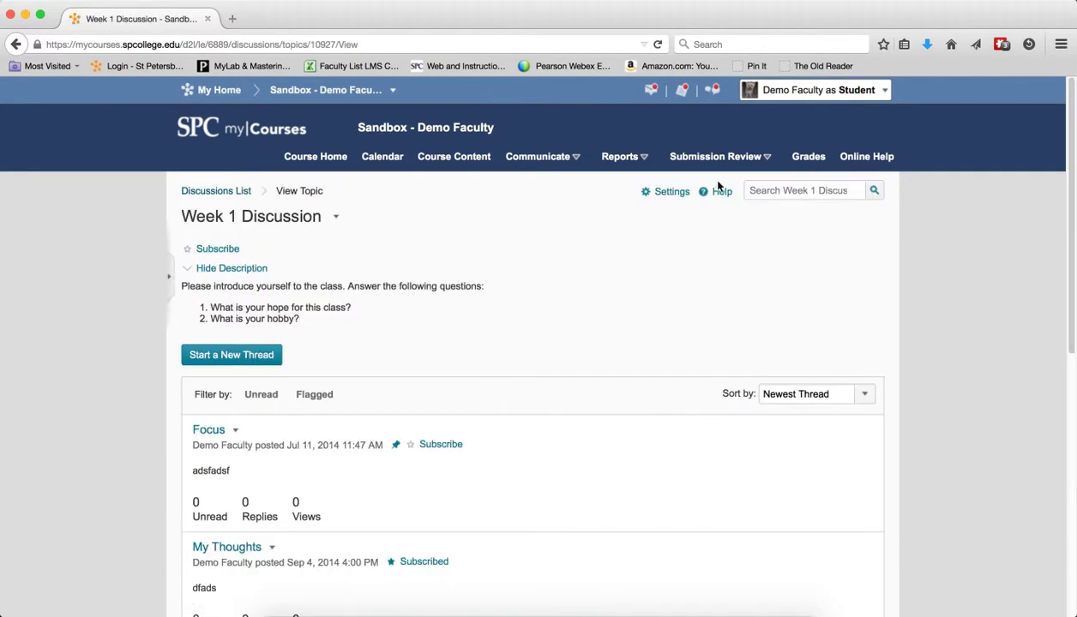
# Open the Project 1 dropbox, then the Quiz List, through Submission Review.
pyautogui.click(721, 160)
pyautogui.click(715, 199)
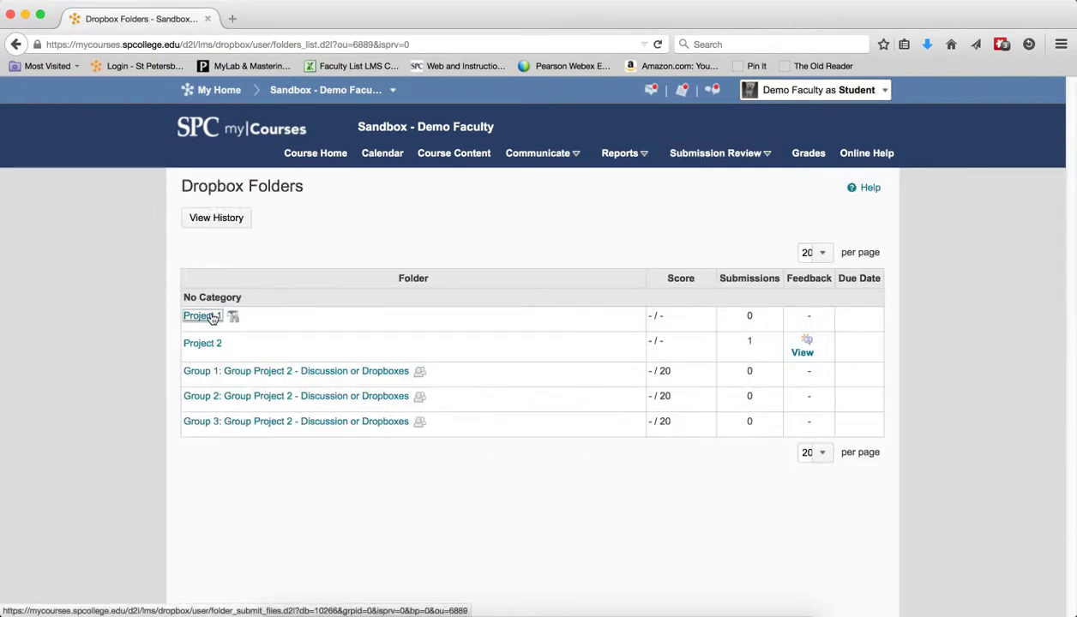
pyautogui.click(203, 316)
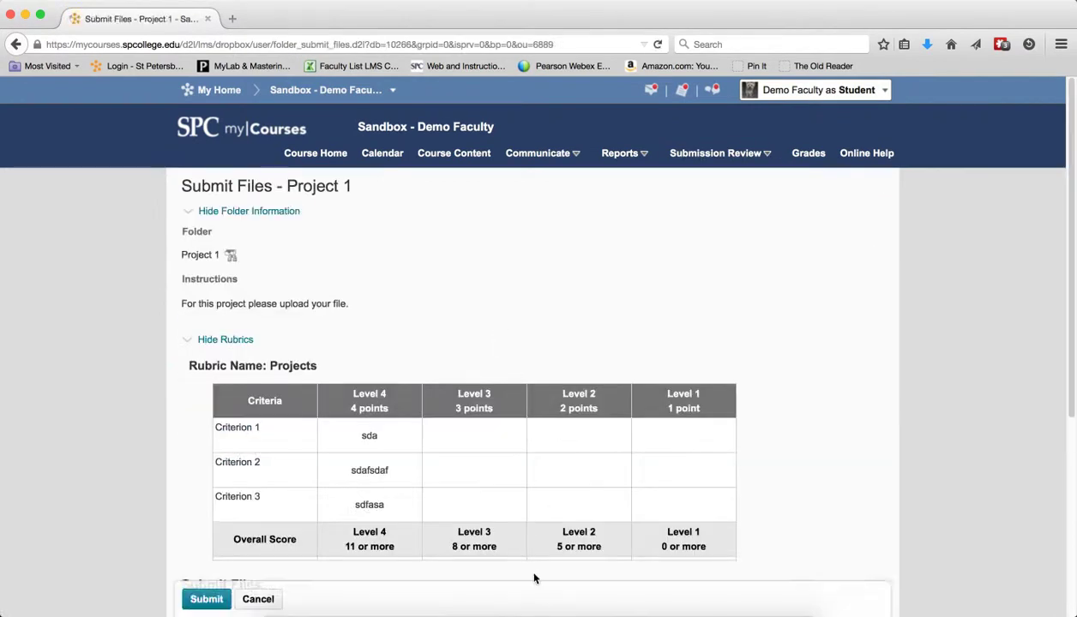
pyautogui.click(746, 158)
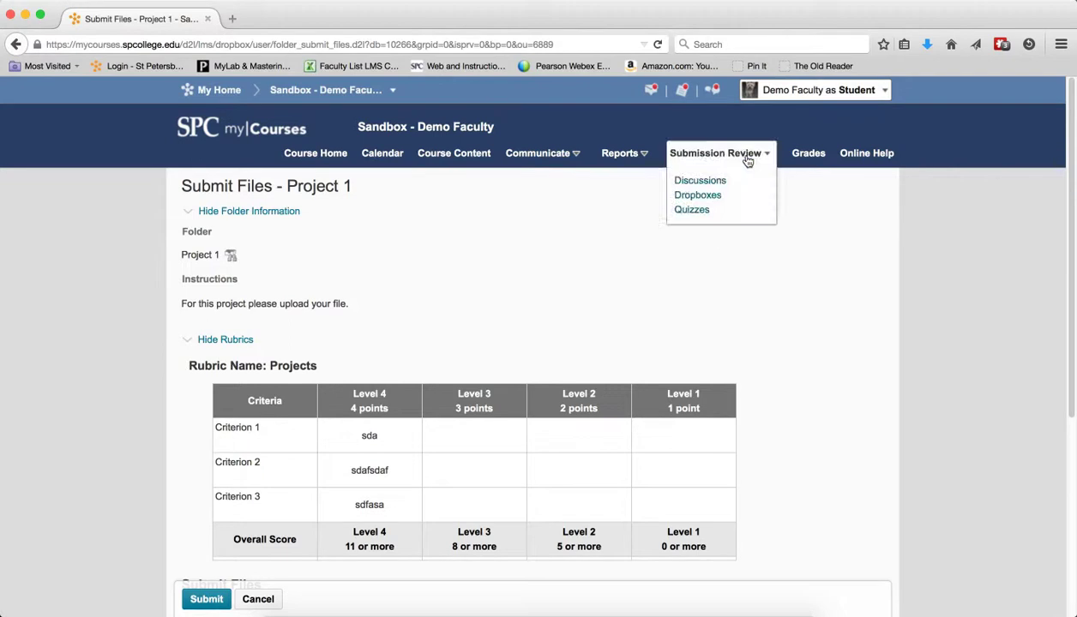
pyautogui.click(691, 209)
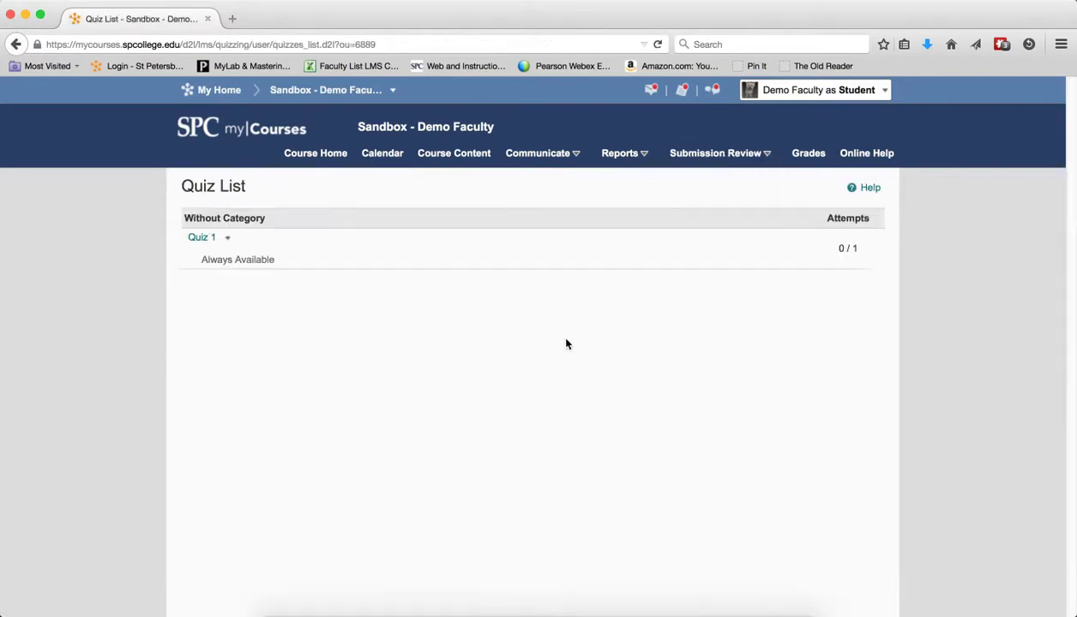
# View the Quiz 1 summary, then go back to the Module 1 course content page.
pyautogui.click(197, 240)
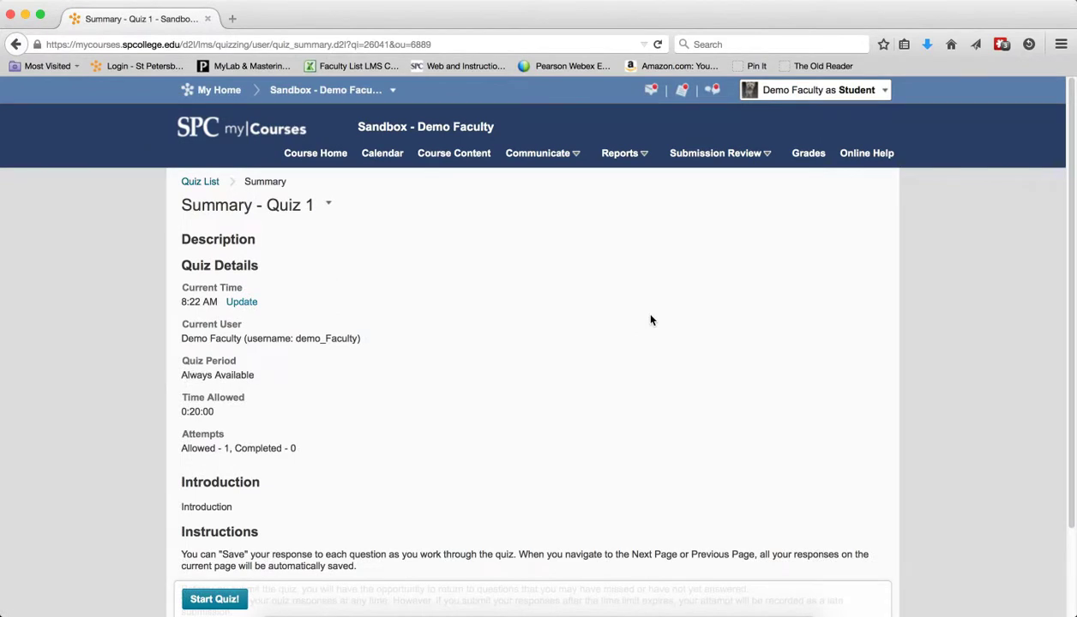
pyautogui.click(475, 153)
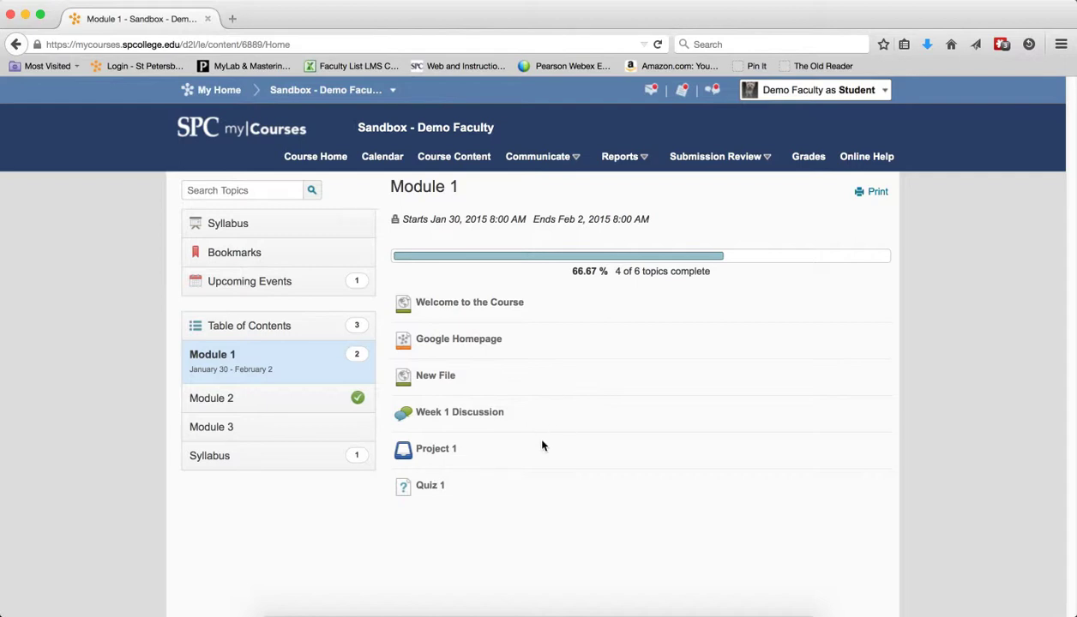
# Exit Viewing as Student from the Demo Faculty as Student menu.
pyautogui.click(885, 101)
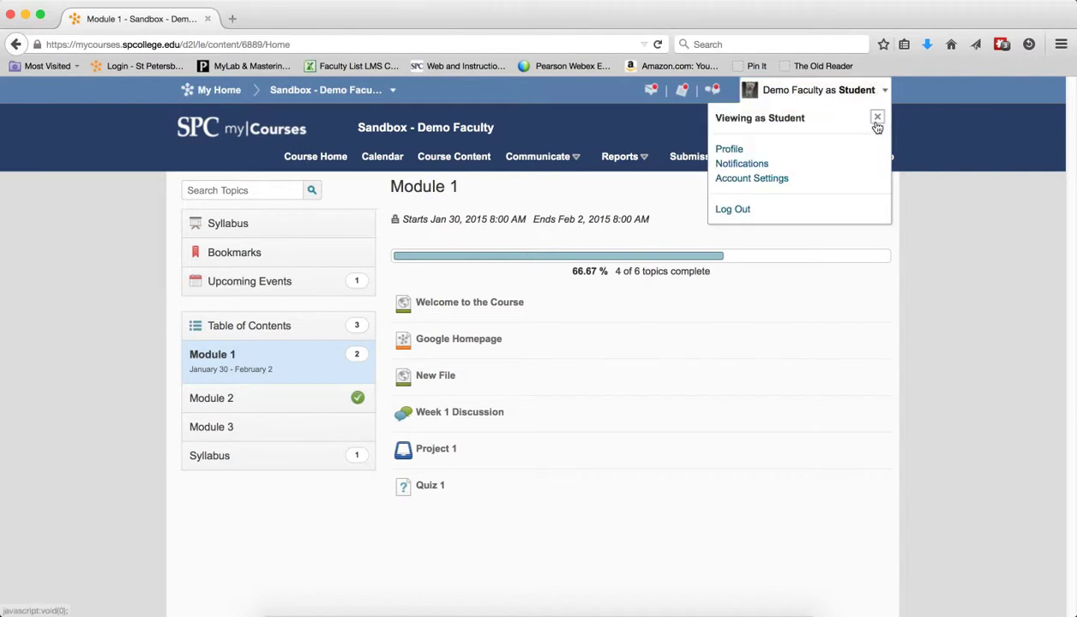
pyautogui.click(875, 115)
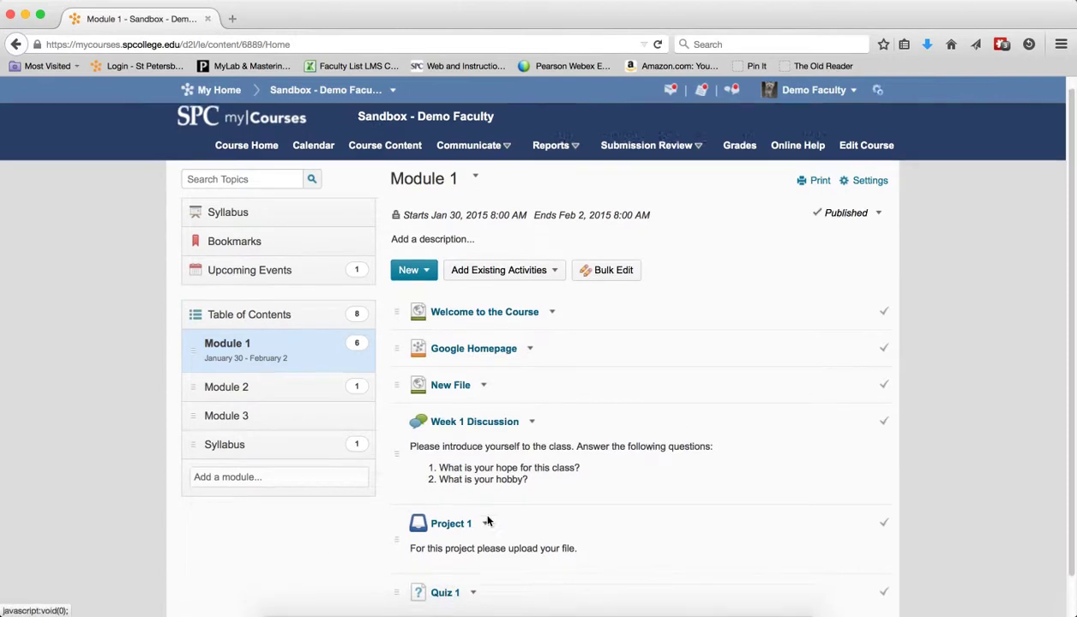
pyautogui.scroll(-2, 488, 452)
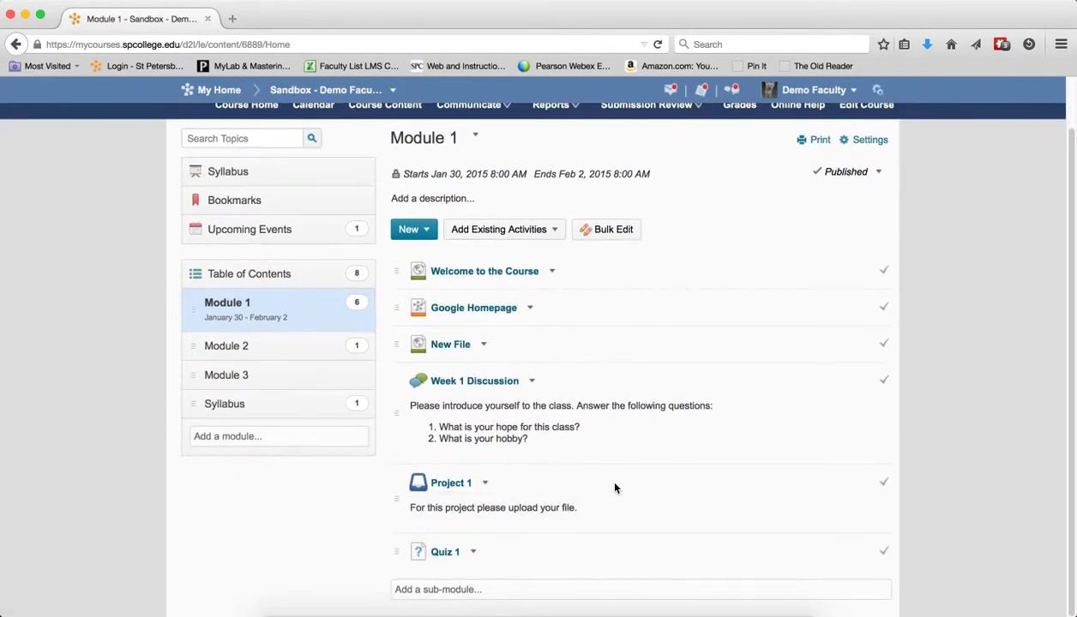
pyautogui.scroll(2, 614, 488)
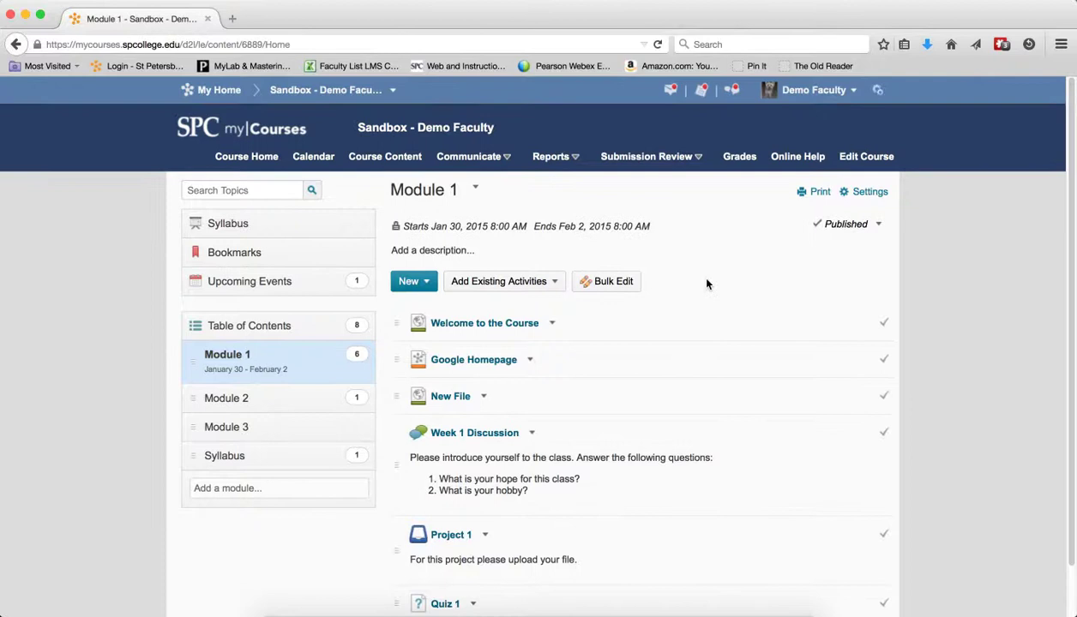